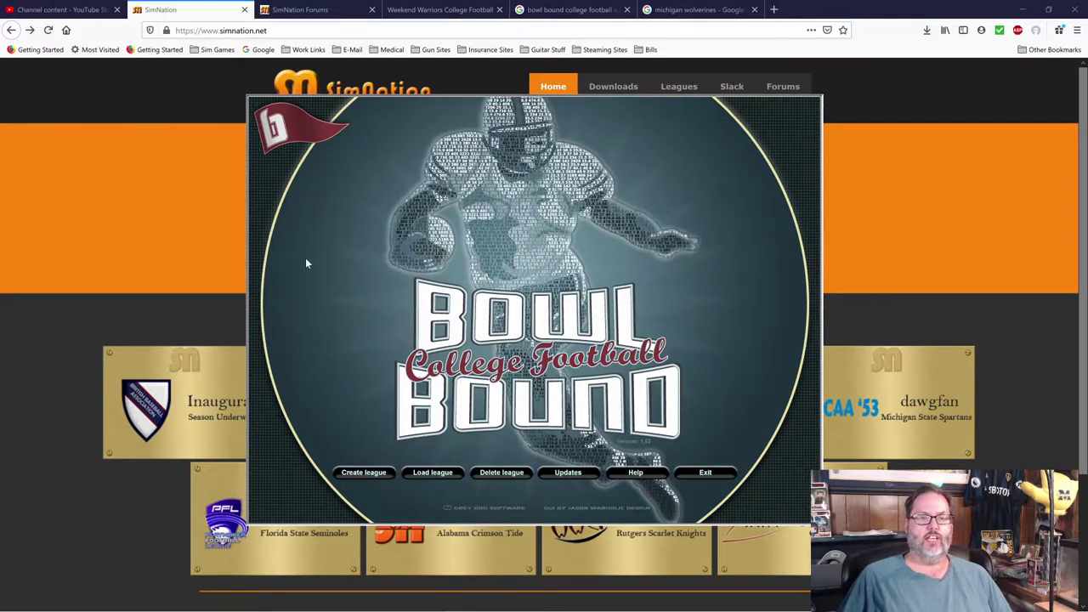
Step: Bring the SimNation home page to the front in Firefox and display its Leagues list
left_click(187, 8)
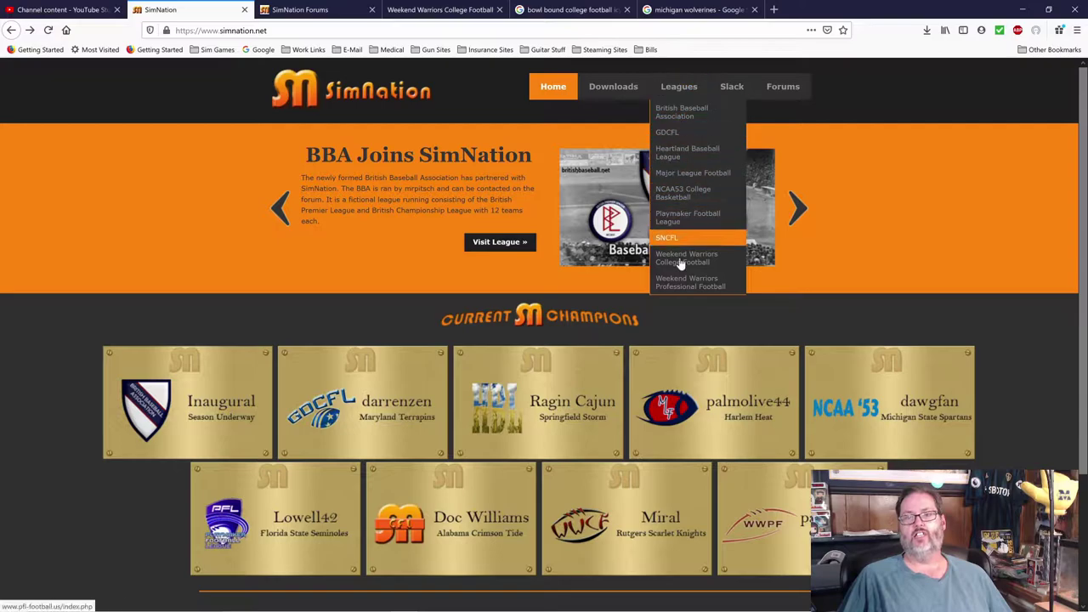
mouse_move(681, 88)
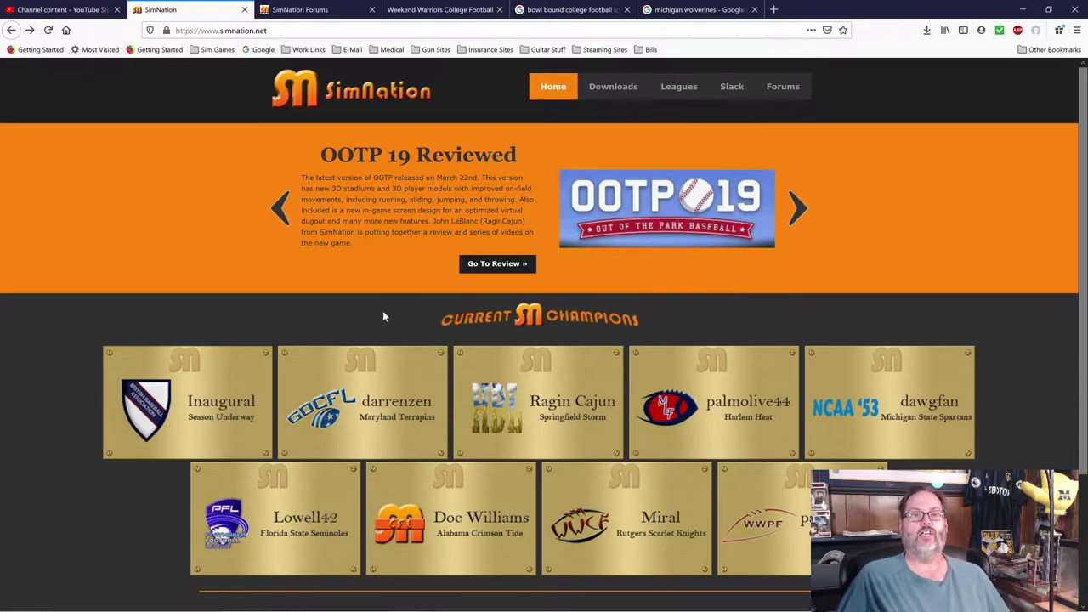
Step: Open the SimNation Downloads page to get the Real Colleges Mod by ICY
left_click(611, 90)
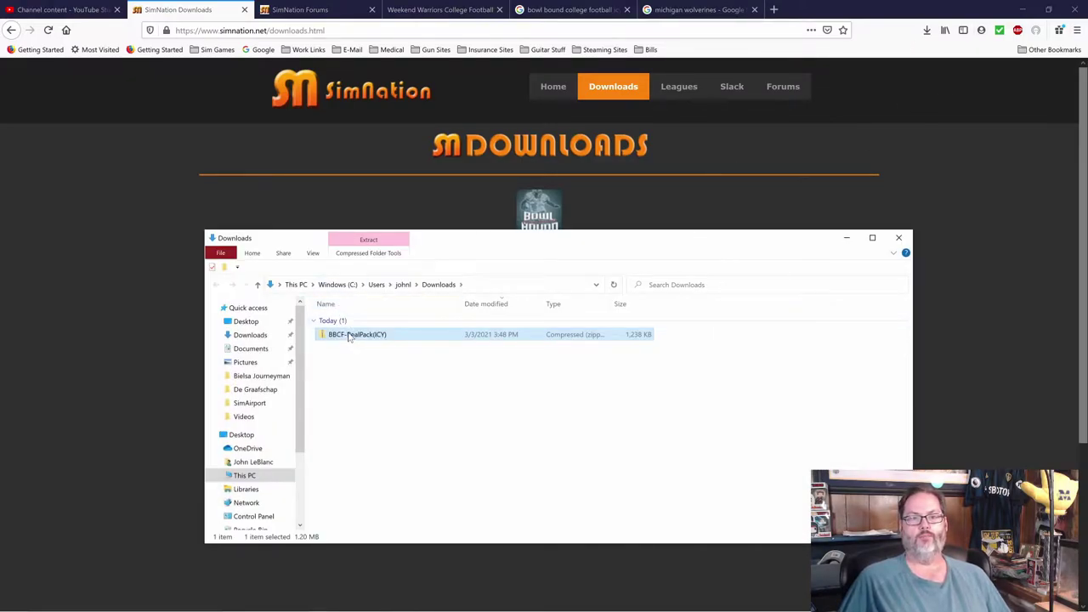
Step: Open the BBCF-RealPack(ICY) zip and run the BBCF-RealPack (ICY) setup program inside it
double_click(349, 335)
double_click(352, 322)
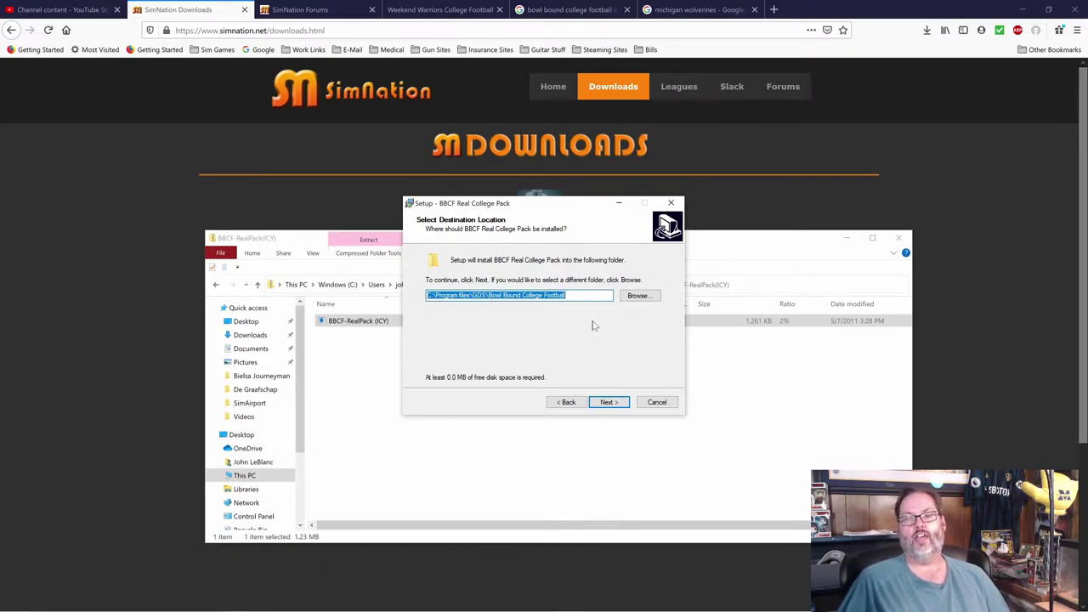
Step: Browse to D:\Steam\steamapps\common\Bowl Bound College Football as the setup's install folder
left_click(640, 297)
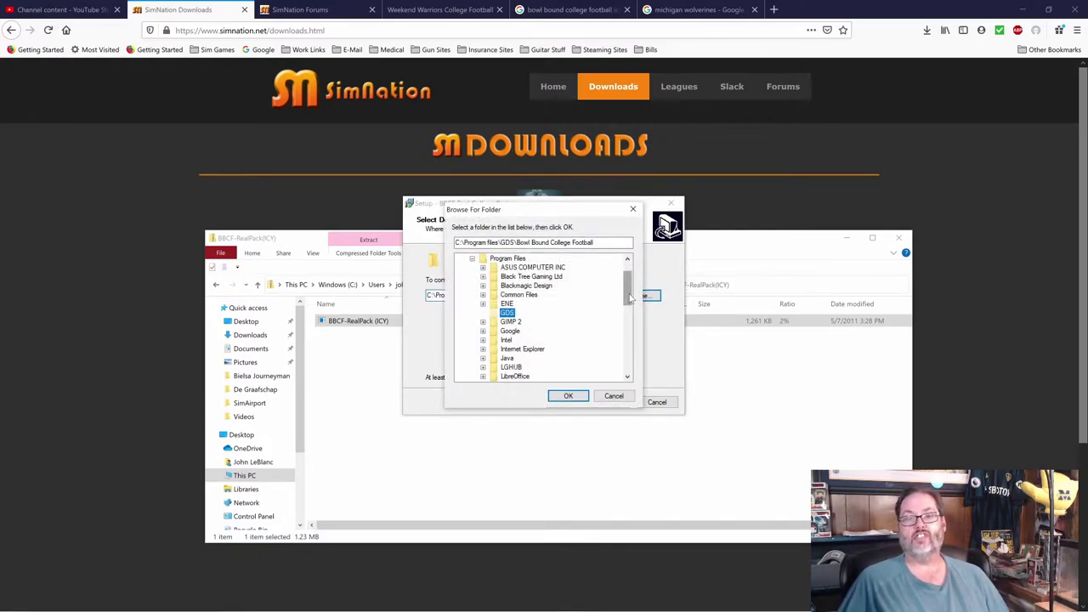
scroll(595, 323, "down", 15)
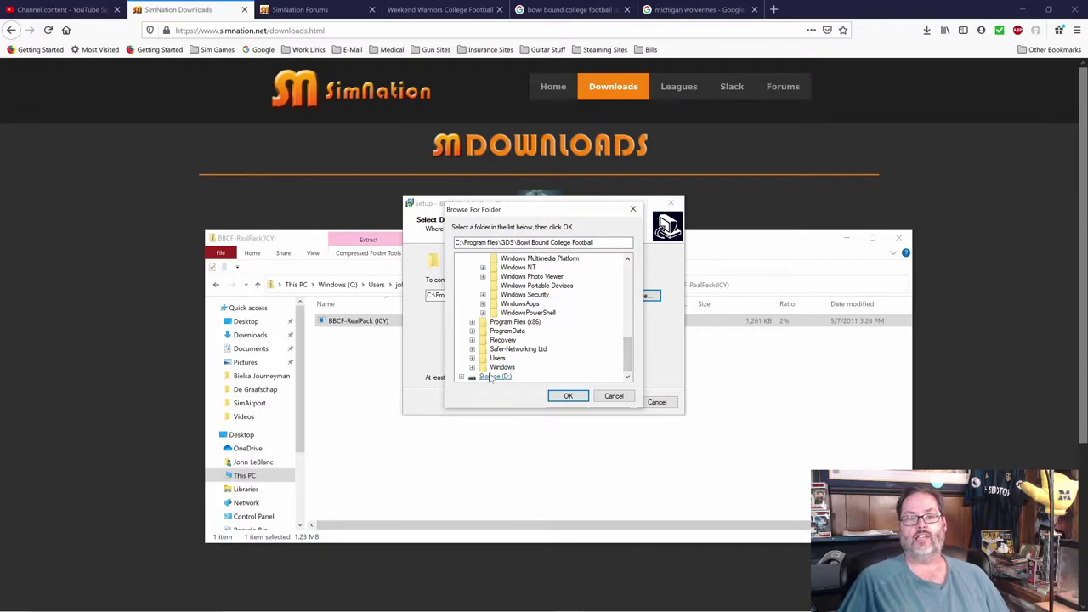
left_click(496, 376)
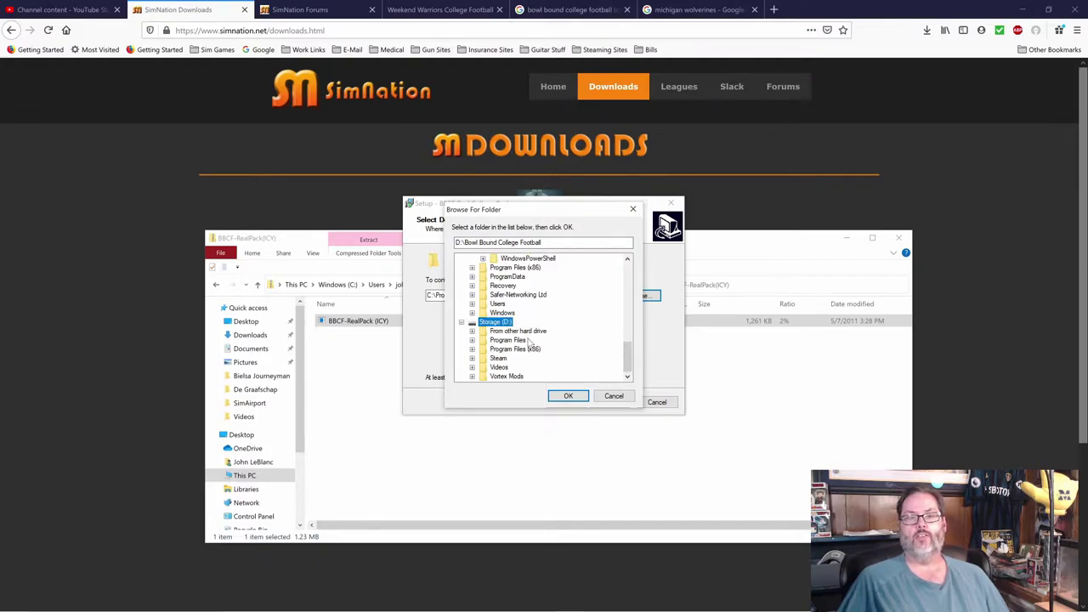
left_click(501, 359)
scroll(518, 328, "down", 4)
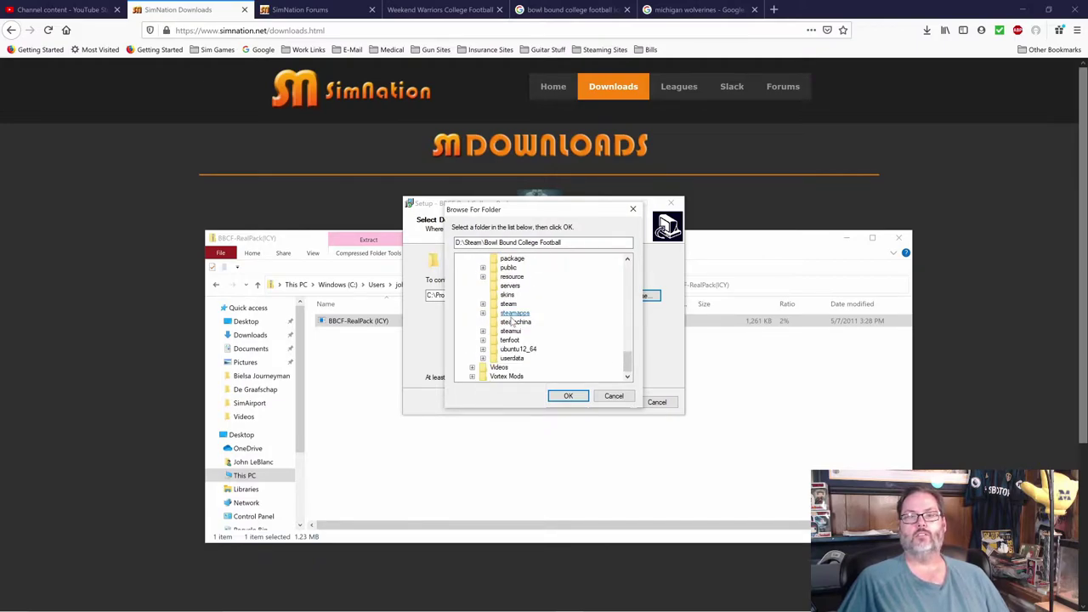
left_click(514, 314)
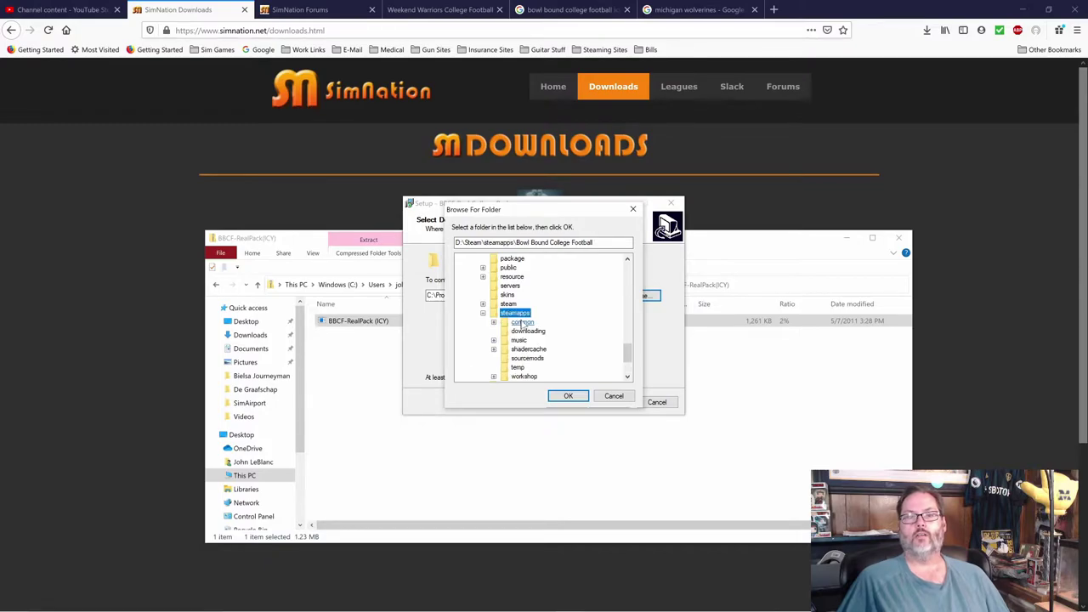
left_click(522, 323)
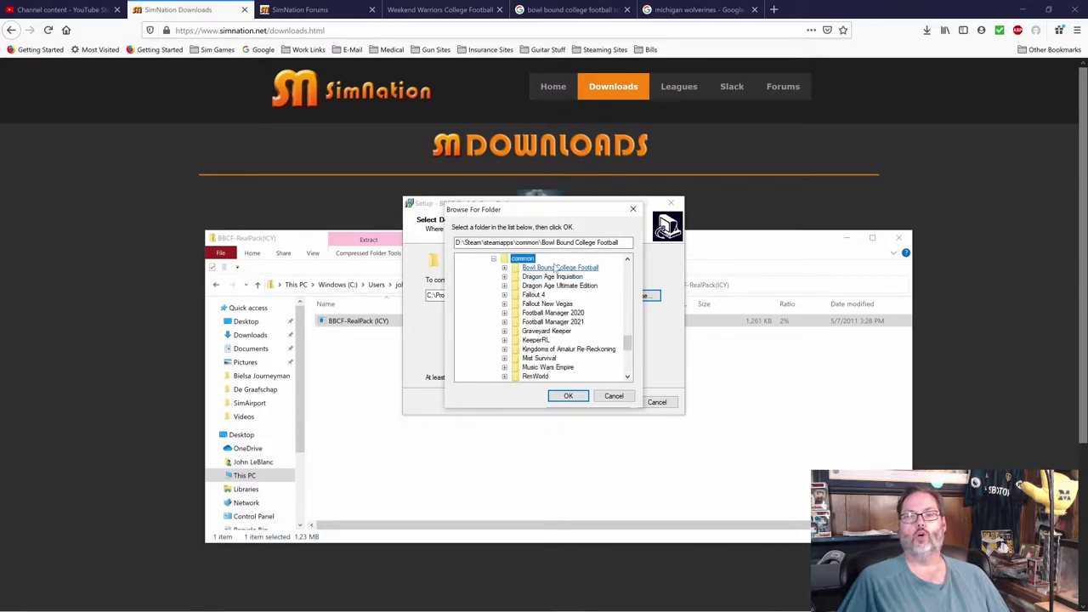
left_click(554, 269)
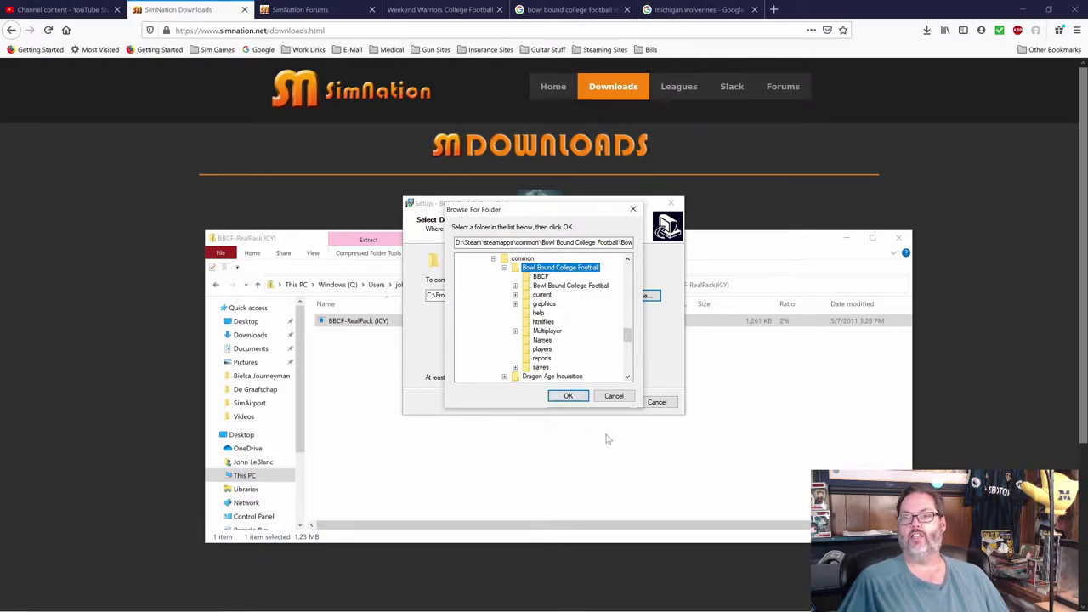
Step: Exit setup without installing and open D:\Steam\steamapps in File Explorer
key("Escape")
key("Escape")
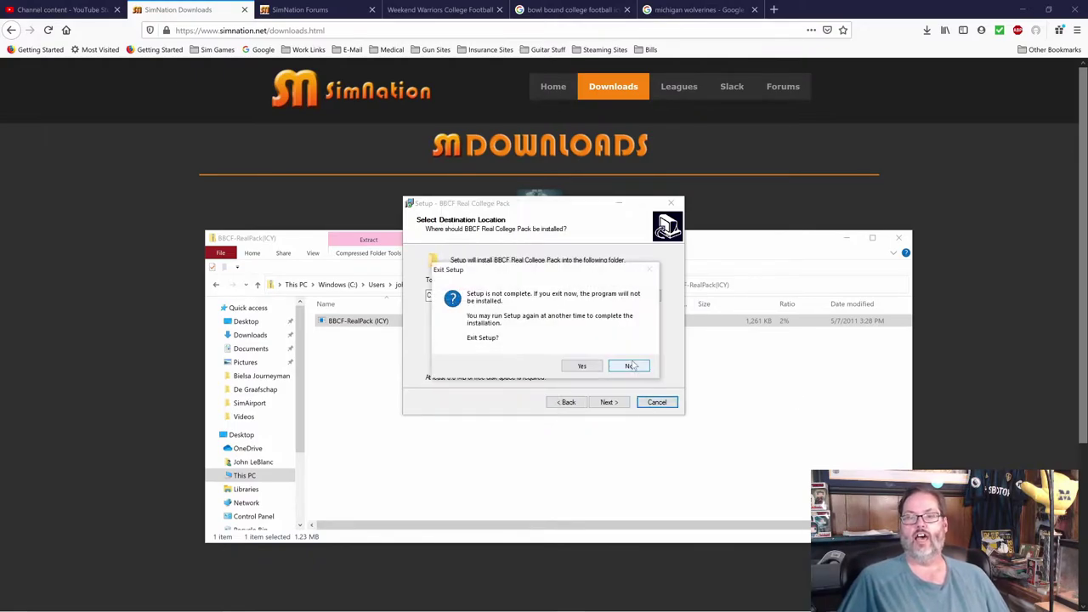
left_click(581, 365)
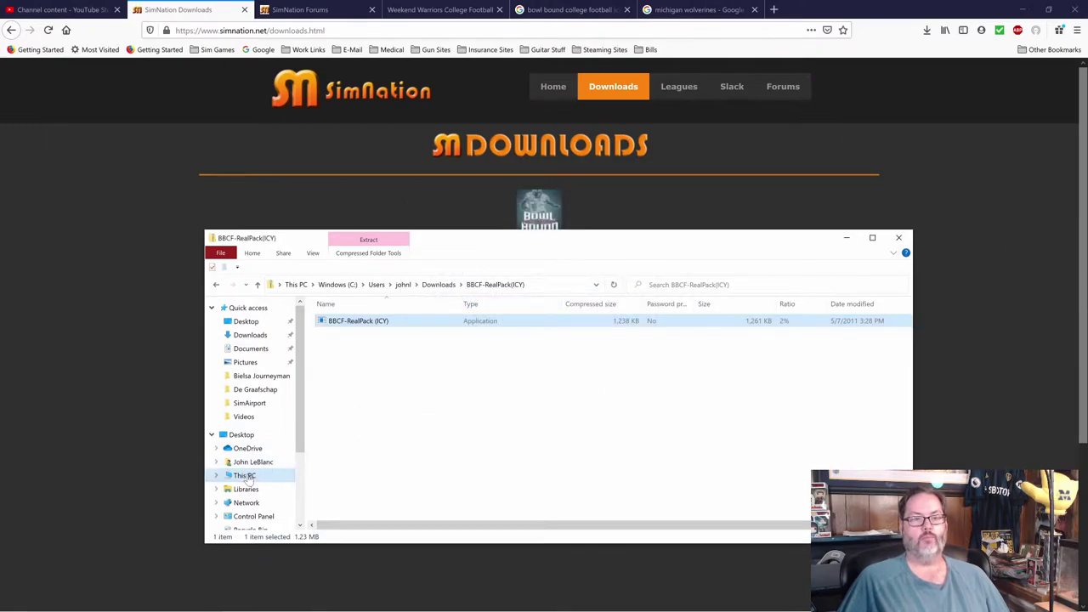
left_click(245, 477)
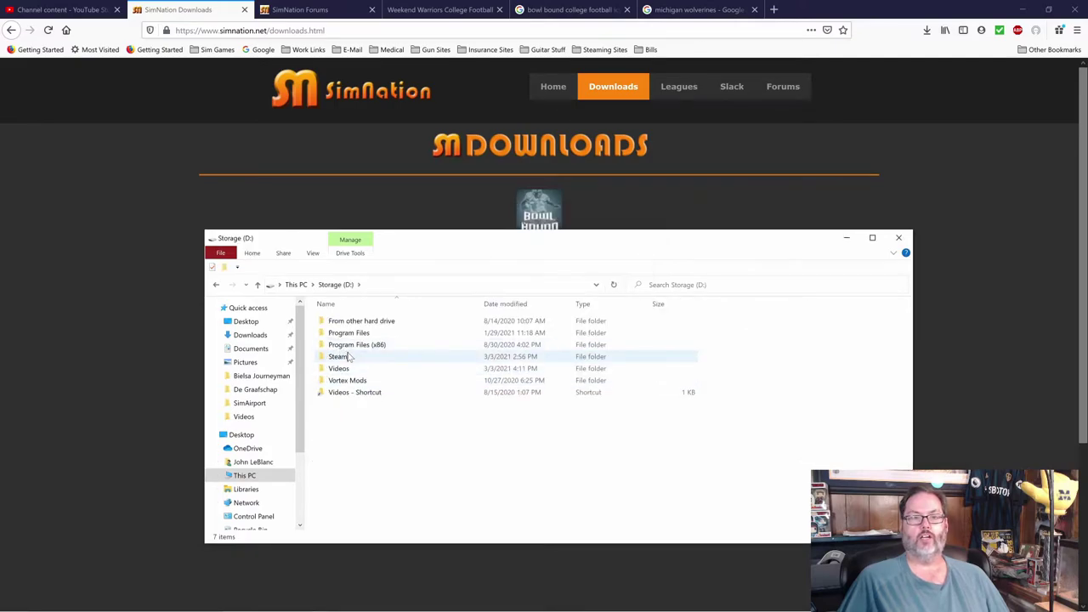
double_click(347, 355)
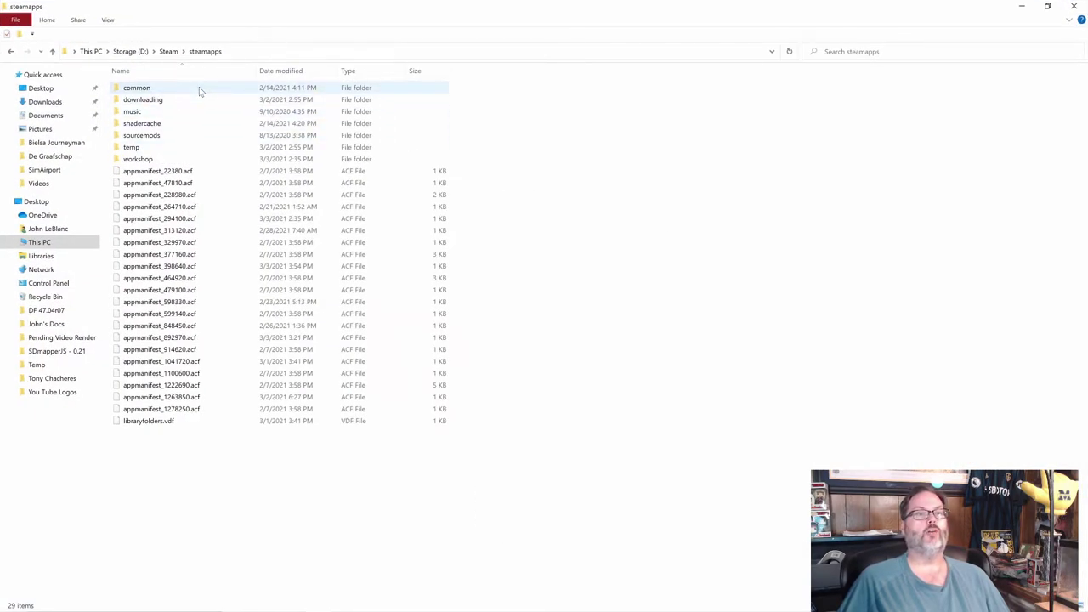
Step: Open common\Bowl Bound College Football and inspect its nested Bowl Bound College Football folder
double_click(201, 91)
double_click(201, 91)
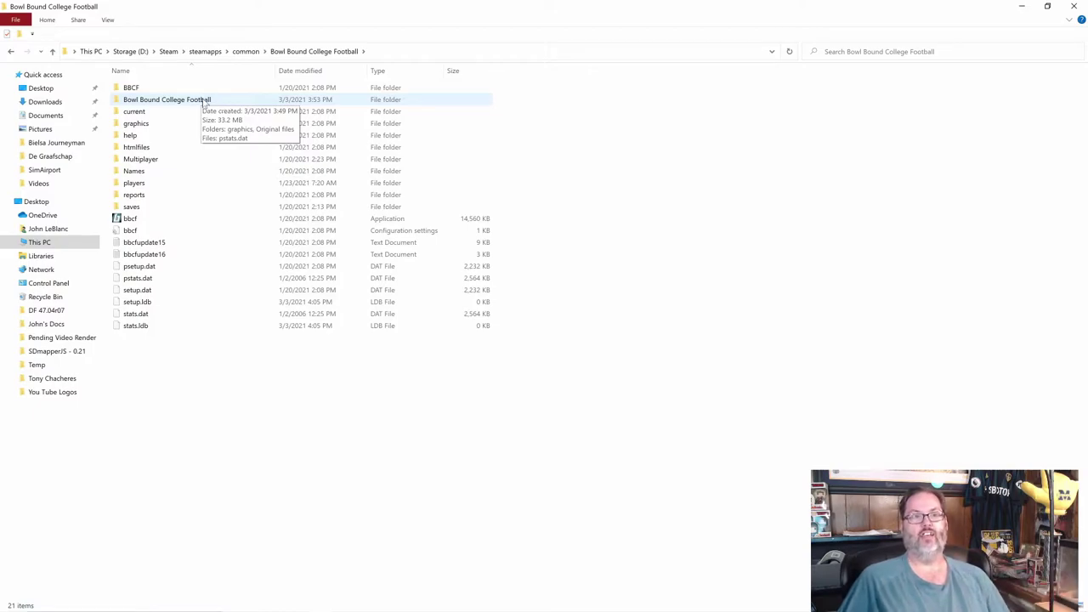
double_click(205, 102)
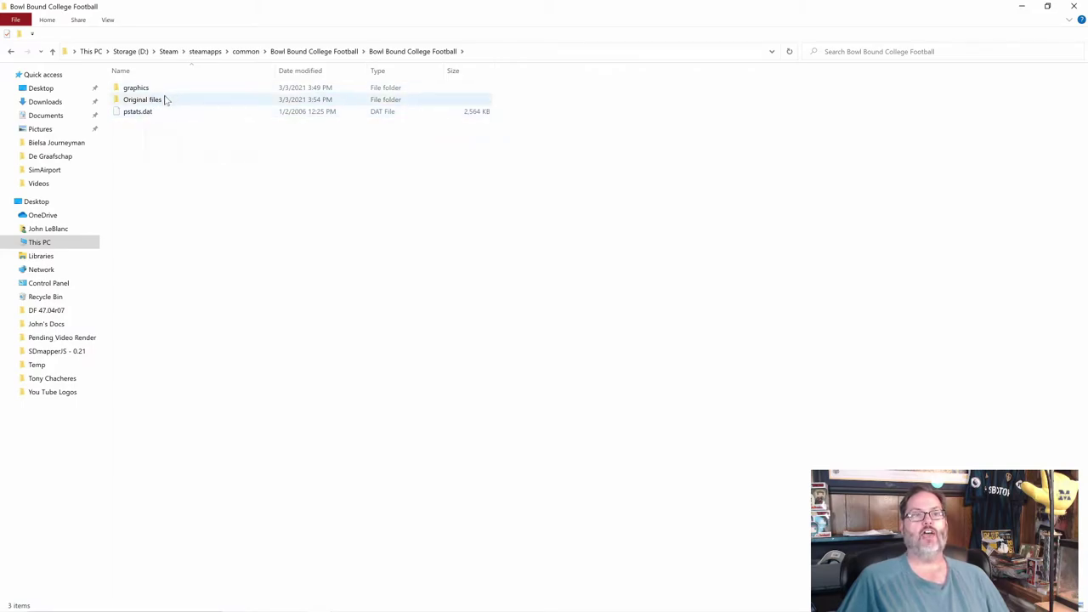
left_click(295, 53)
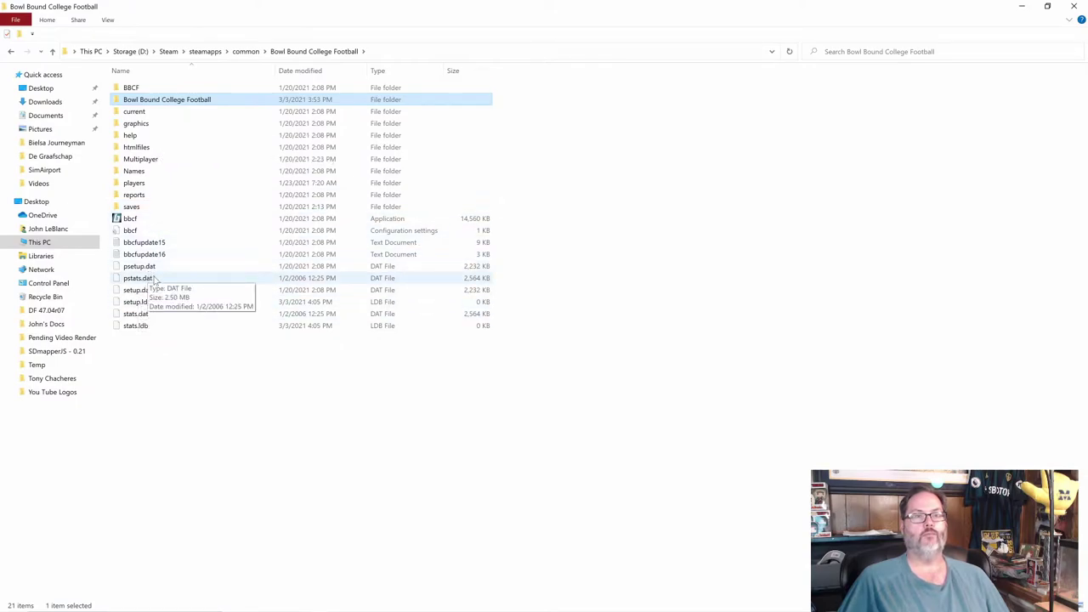
Step: Check the nested folder's Original files, then return to the main game install folder
double_click(190, 106)
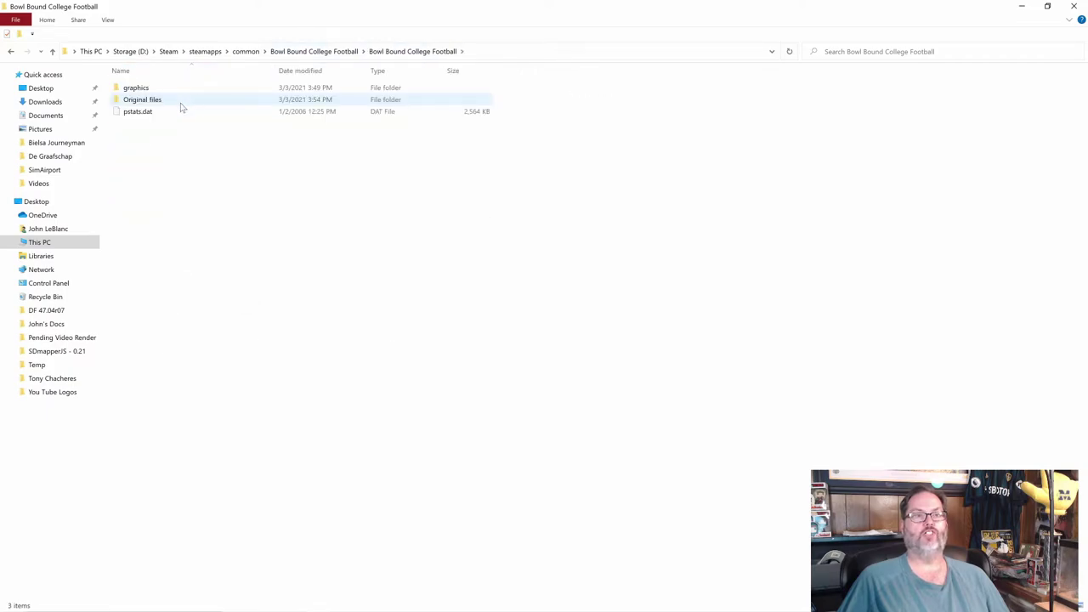
double_click(178, 105)
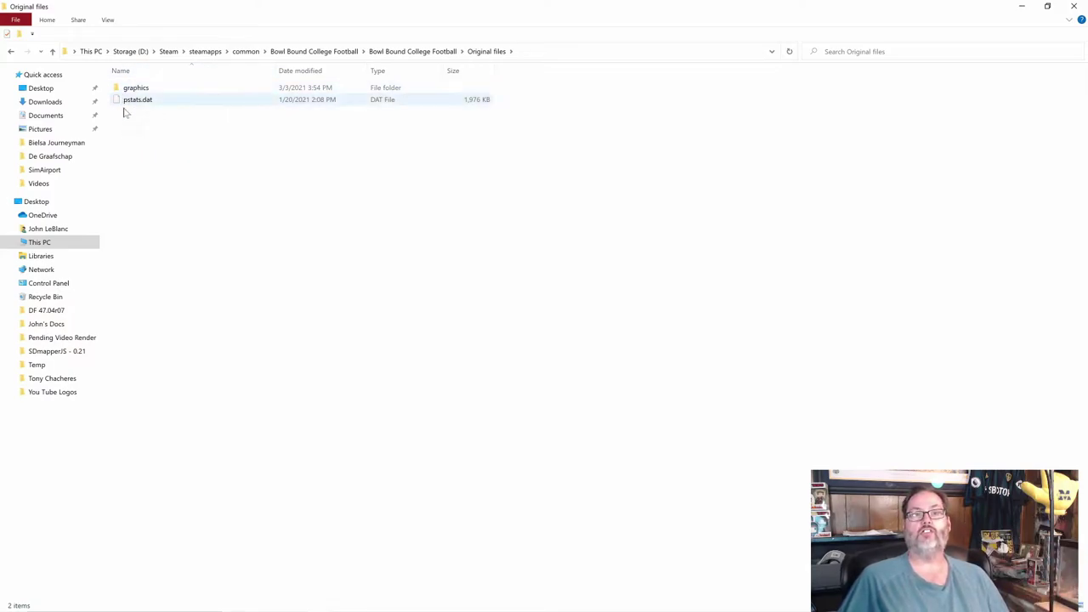
left_click(418, 51)
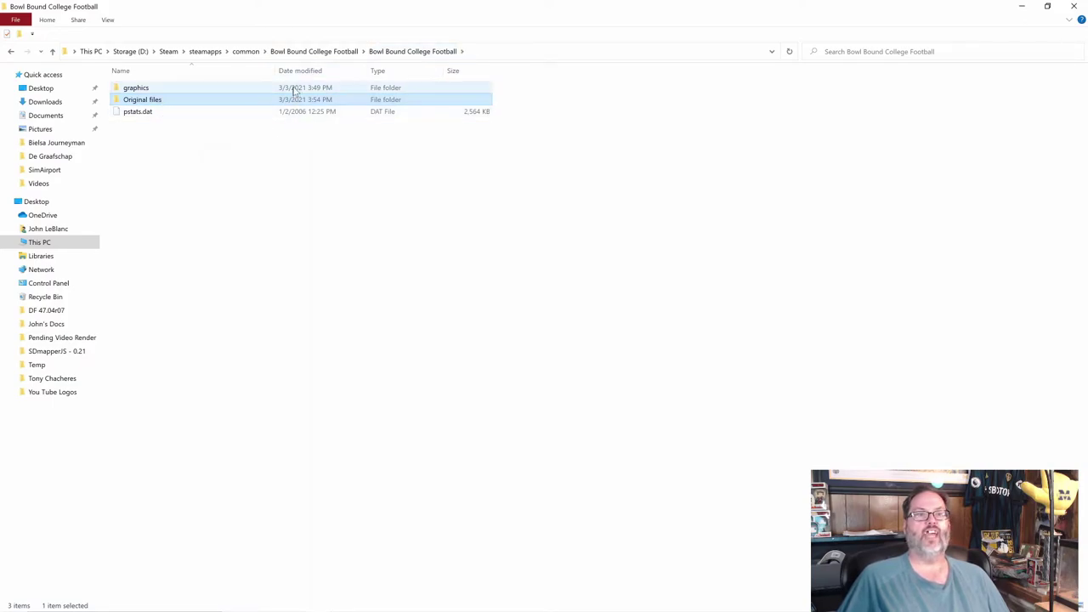
left_click(308, 52)
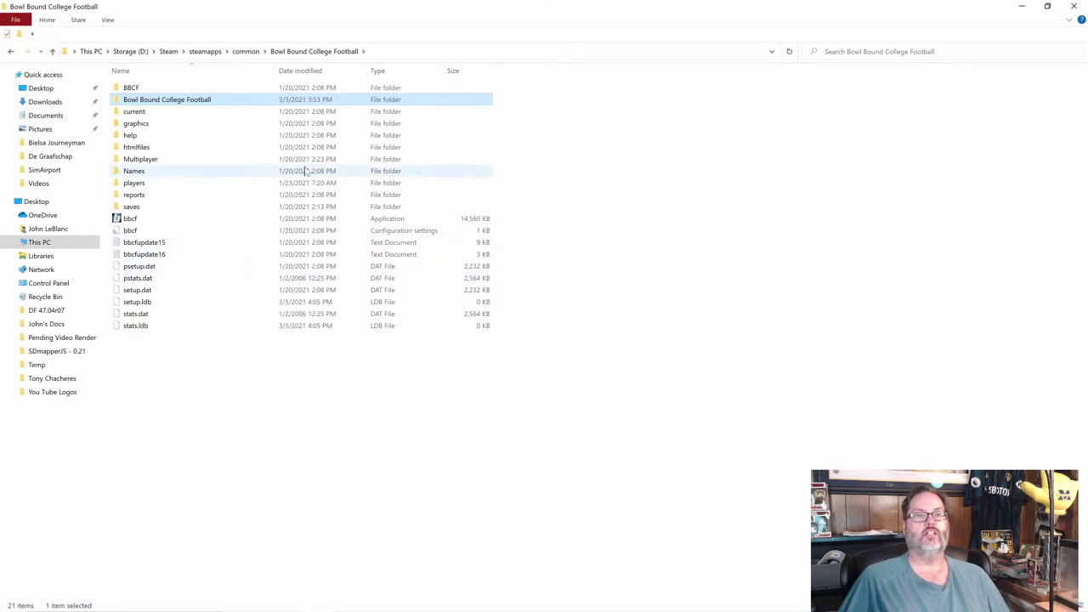
Step: Review the 145 team helmet logos in graphics\helmets\team, then close File Explorer
double_click(159, 125)
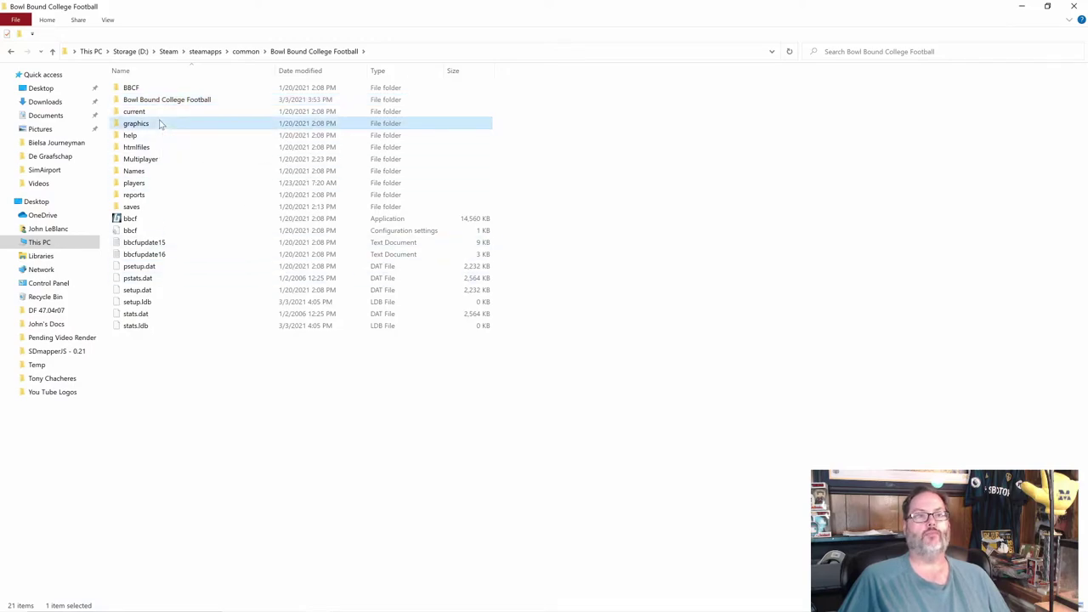
double_click(162, 145)
double_click(330, 136)
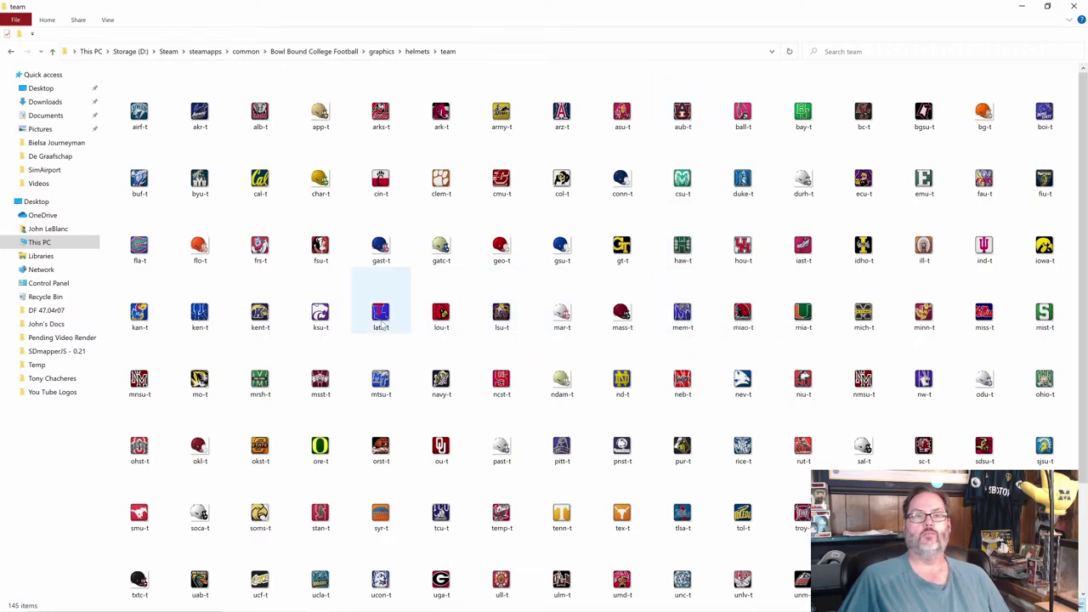
left_click(1074, 7)
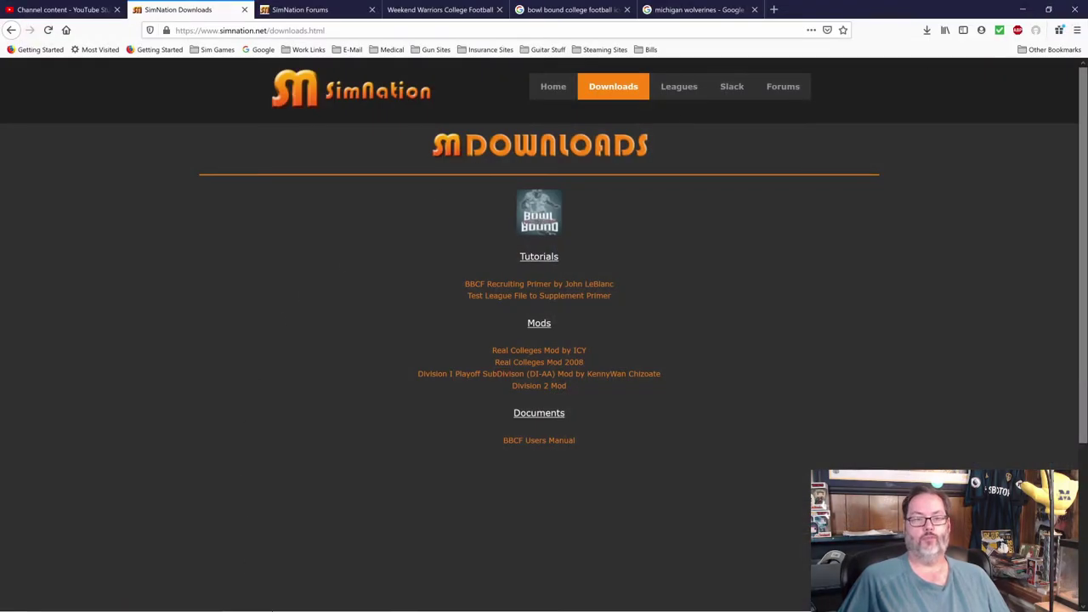
mouse_move(273, 609)
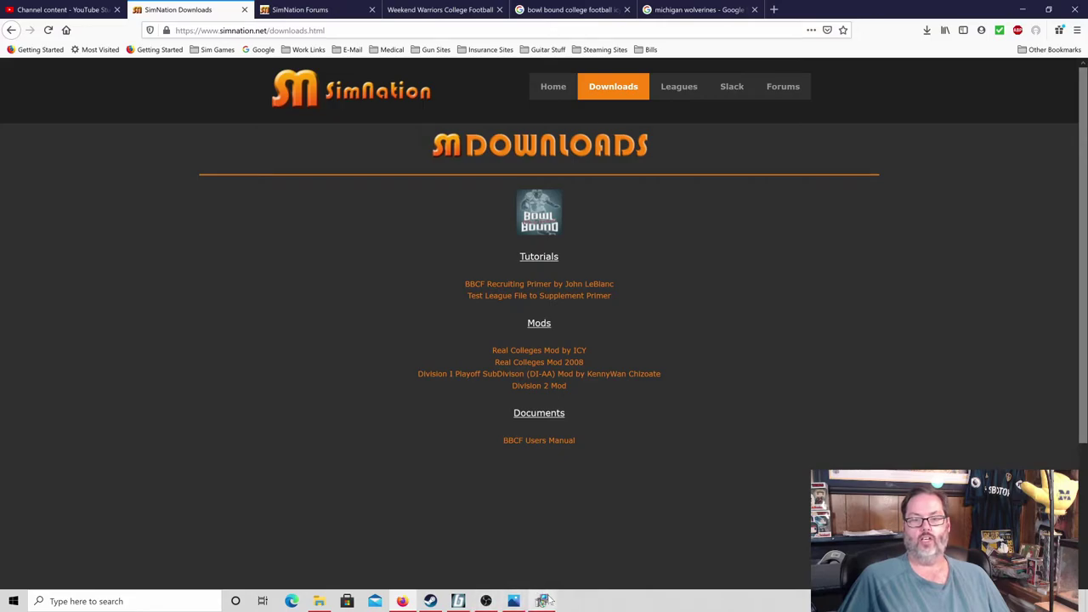
Step: Switch back to Bowl Bound College Football and start a new league from the splash screen
left_click(543, 600)
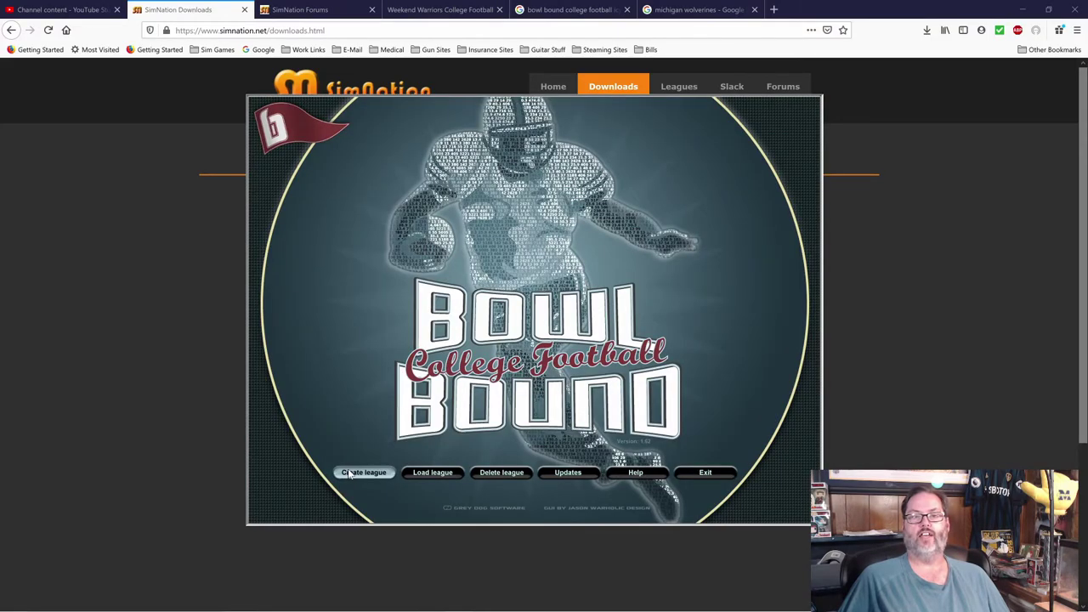
left_click(348, 469)
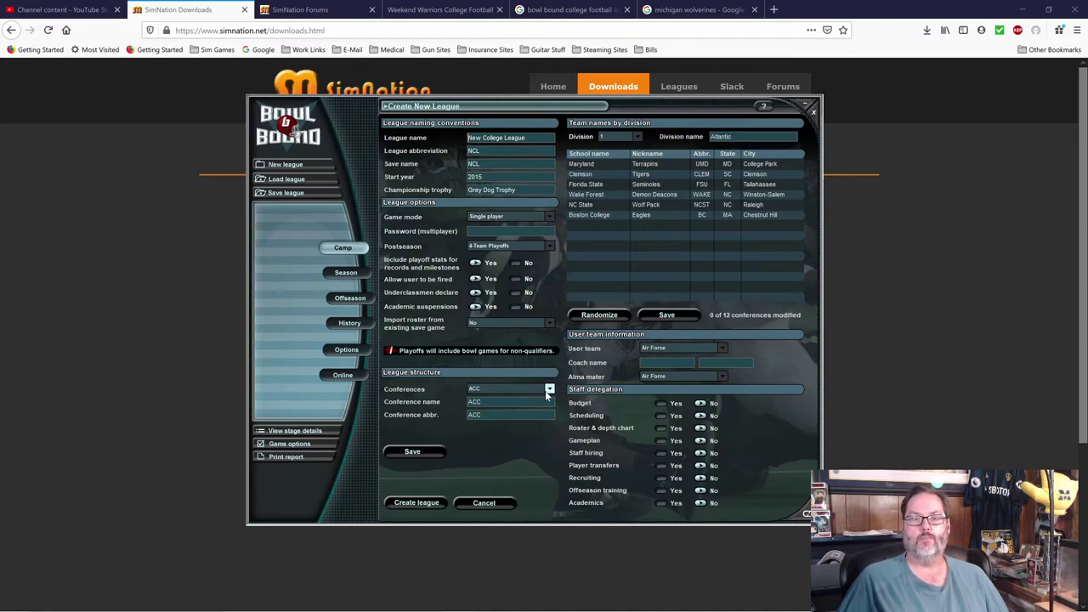
Step: Choose Big Ten under League structure conferences to list its teams, Illinois through Wisconsin
left_click(547, 390)
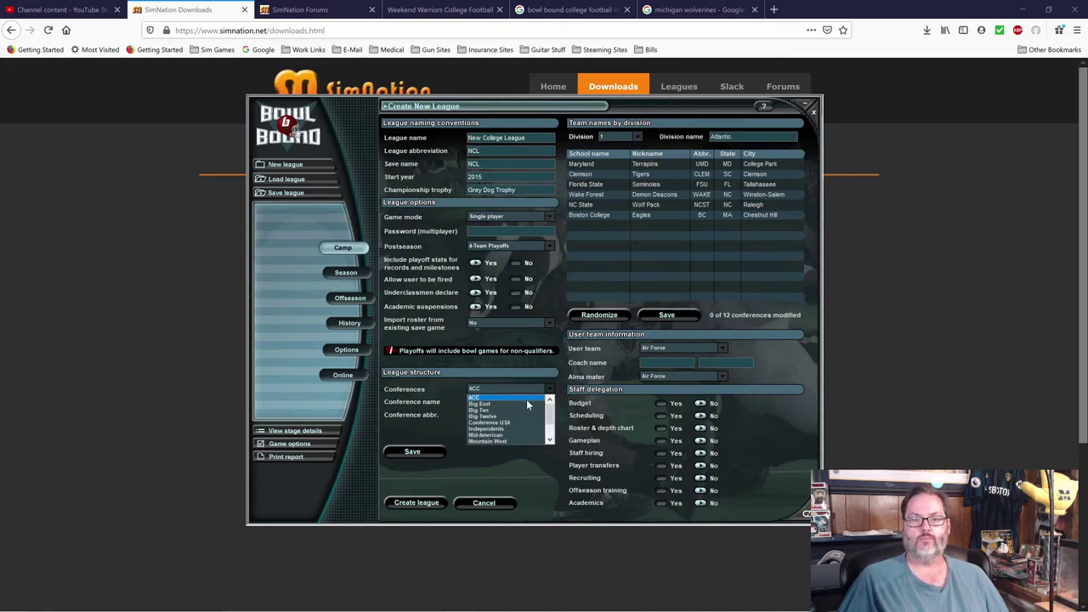
left_click(502, 410)
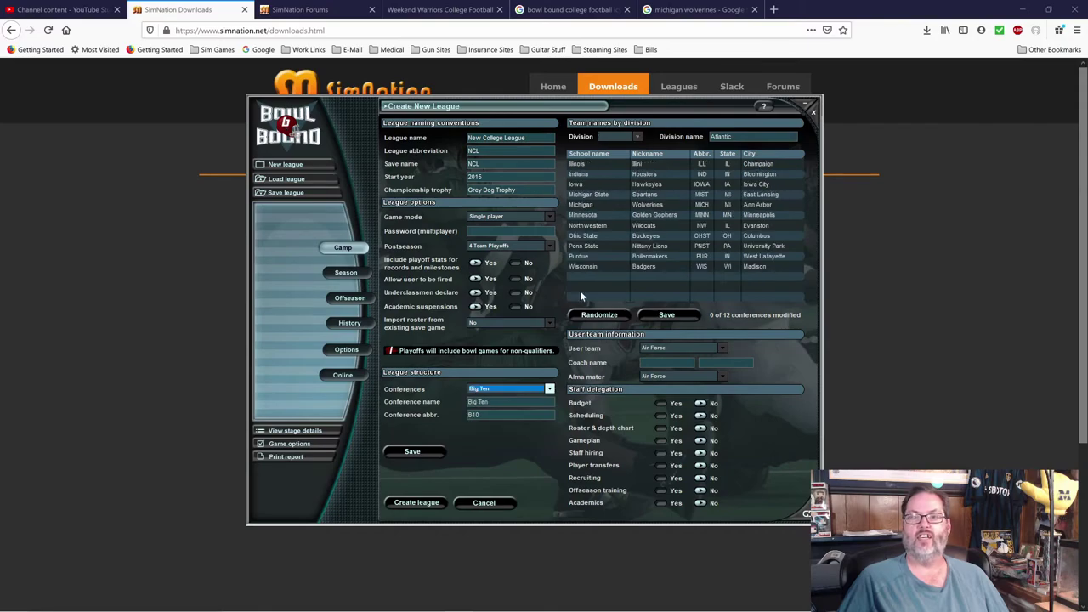